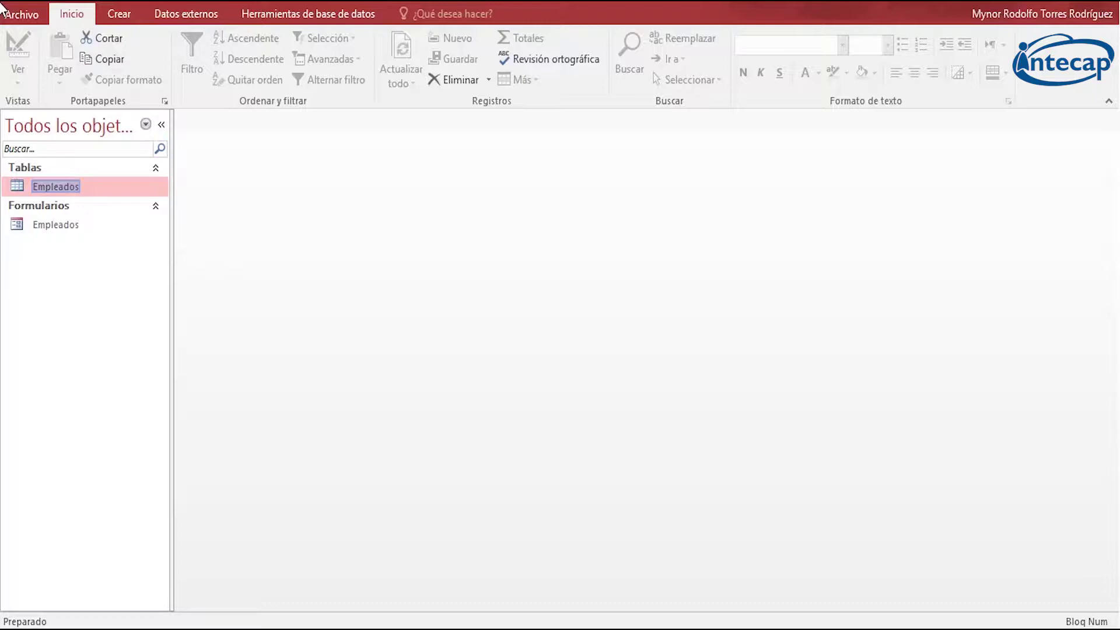
Start exporting the Empleados table to an Access database, choosing Corporación.accdb in the Documentos folder as the destination
{"action": "key", "text": "Return"}
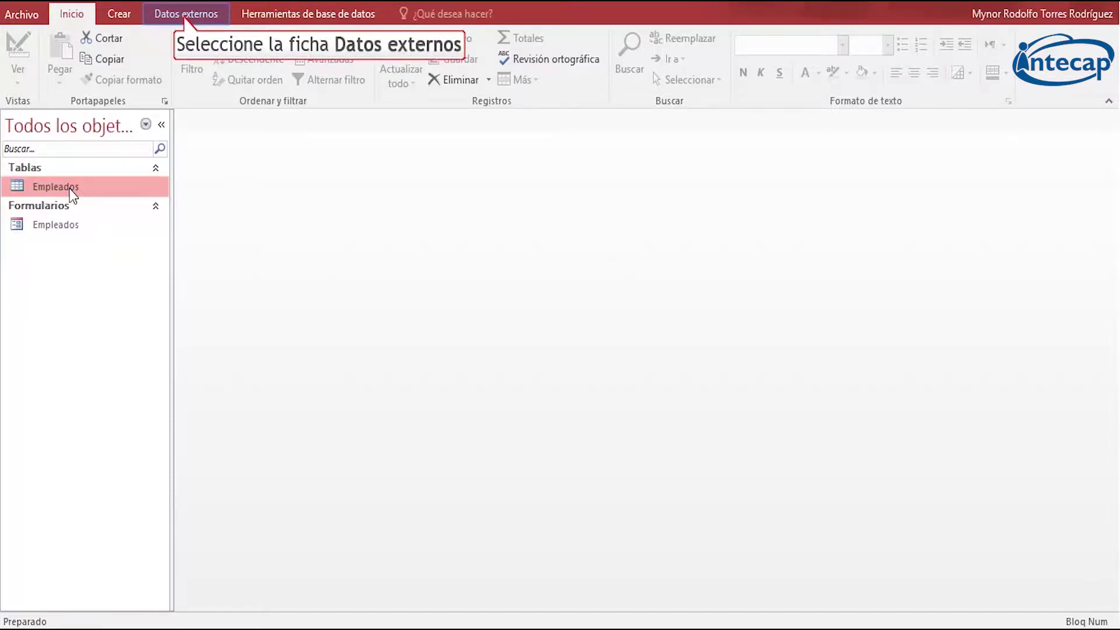
{"action": "left_click", "coordinate": [185, 18]}
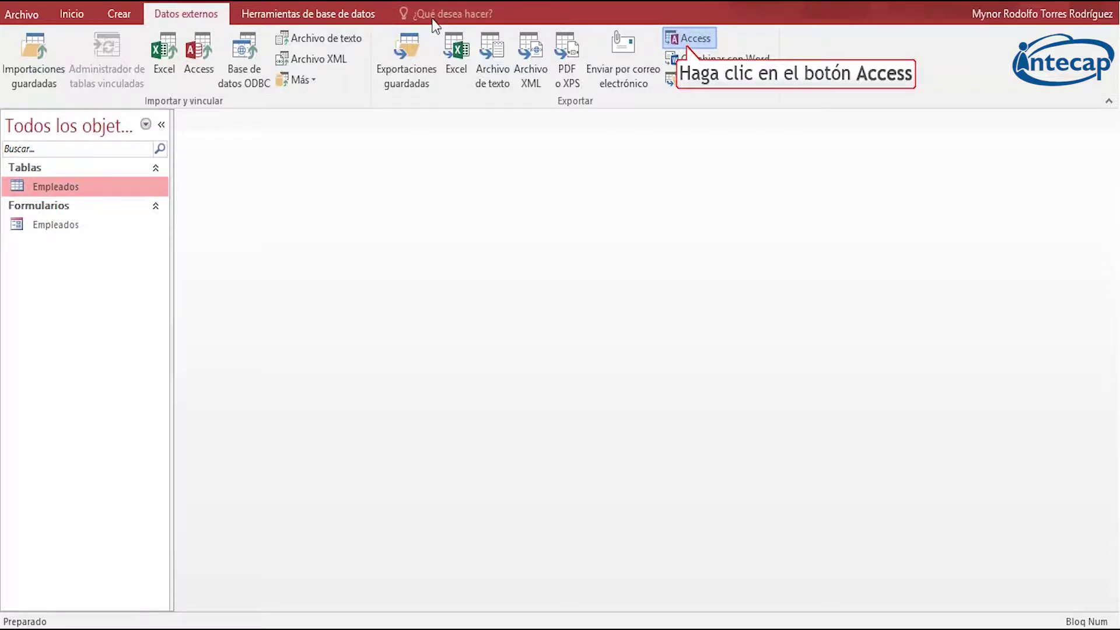
{"action": "left_click", "coordinate": [686, 46]}
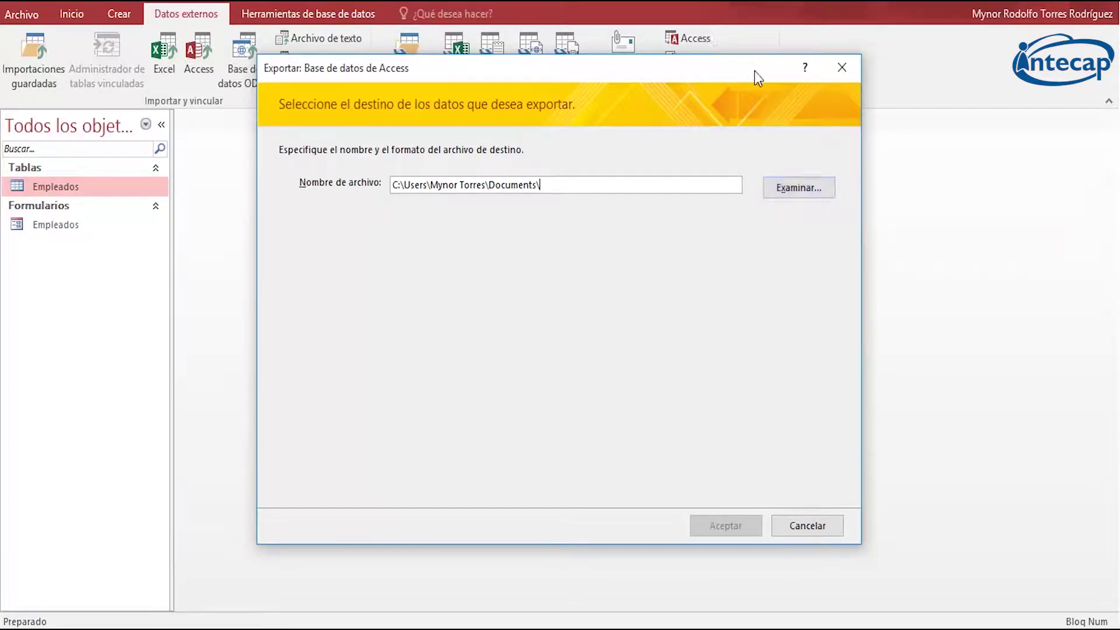
{"action": "left_click", "coordinate": [791, 197]}
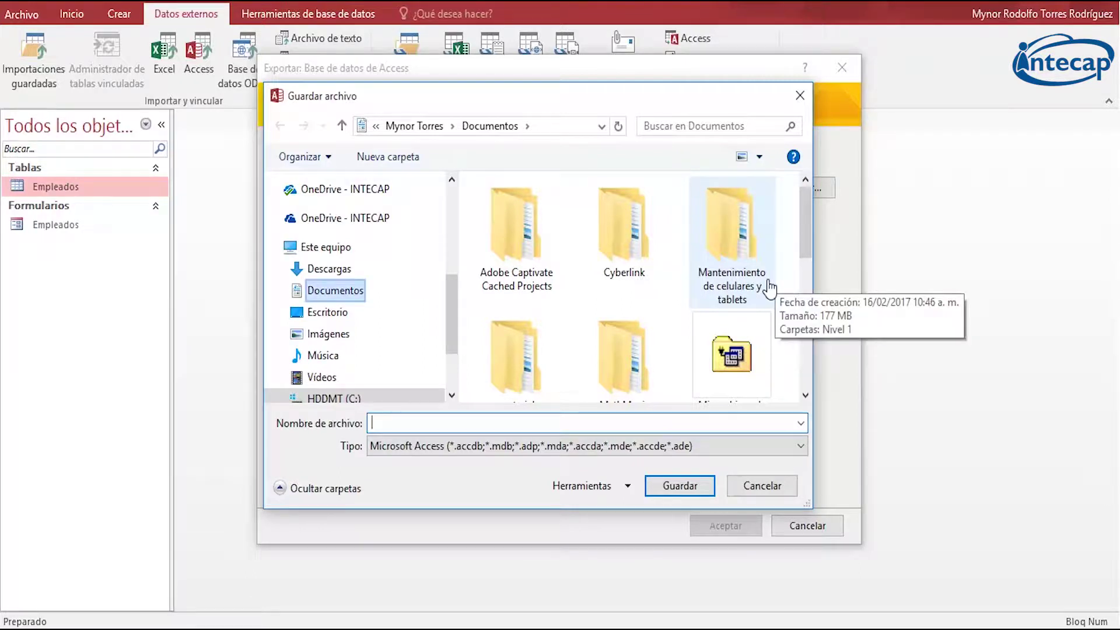
{"action": "left_click", "coordinate": [360, 293]}
{"action": "left_click_drag", "start_coordinate": [806, 244], "coordinate": [806, 381]}
{"action": "left_click", "coordinate": [513, 346]}
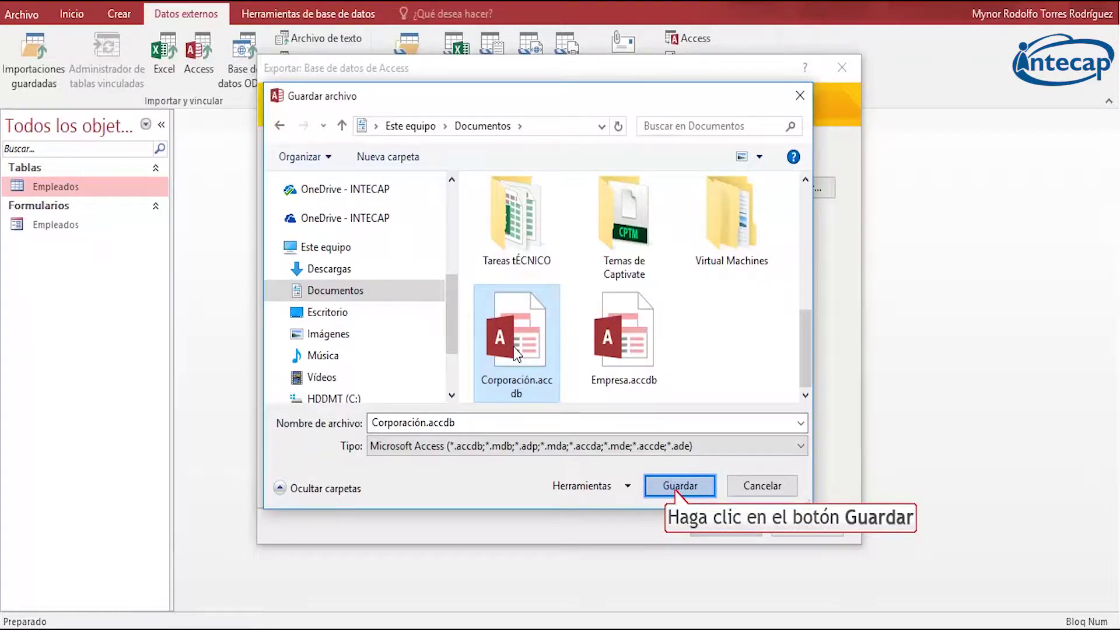
{"action": "left_click", "coordinate": [675, 484]}
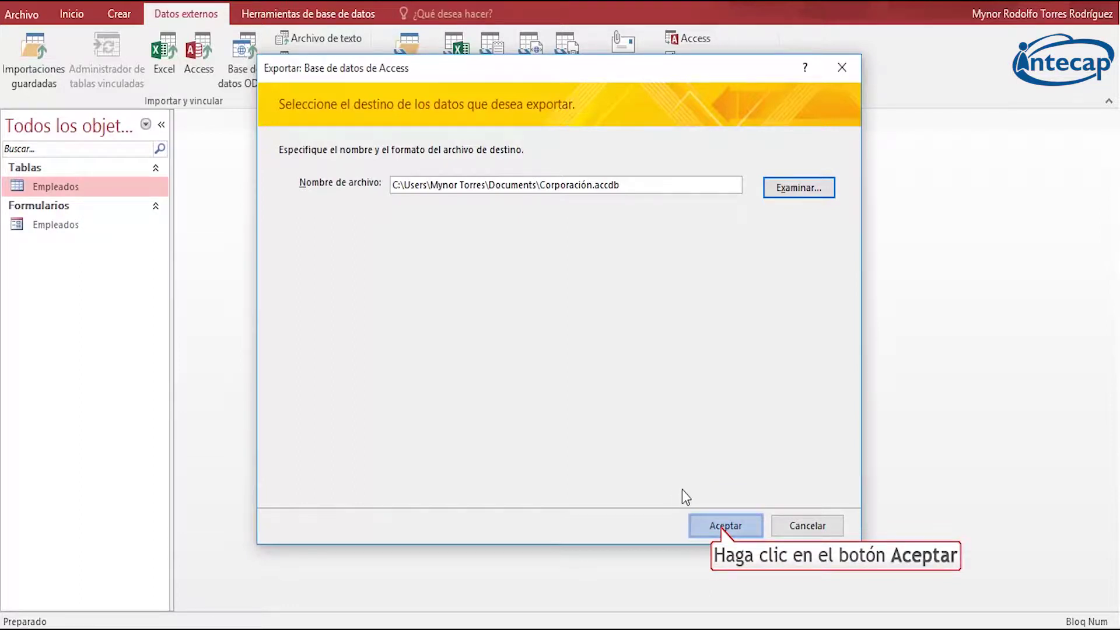
Export the table as Empleados with its definition and data, and finish without saving the export steps
{"action": "left_click", "coordinate": [721, 526]}
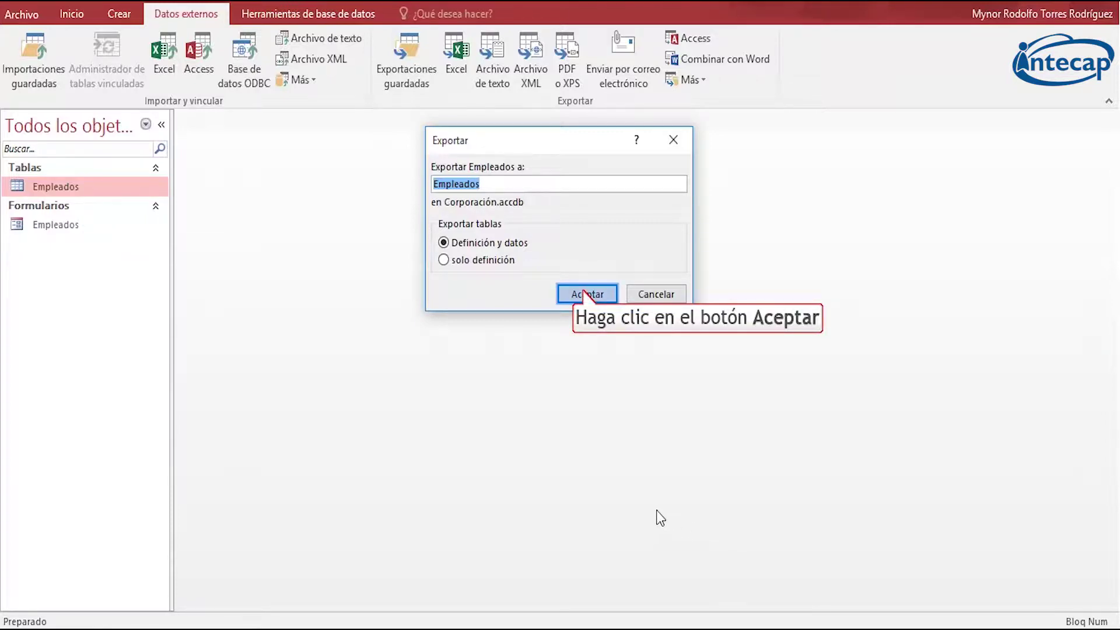
{"action": "left_click", "coordinate": [583, 292]}
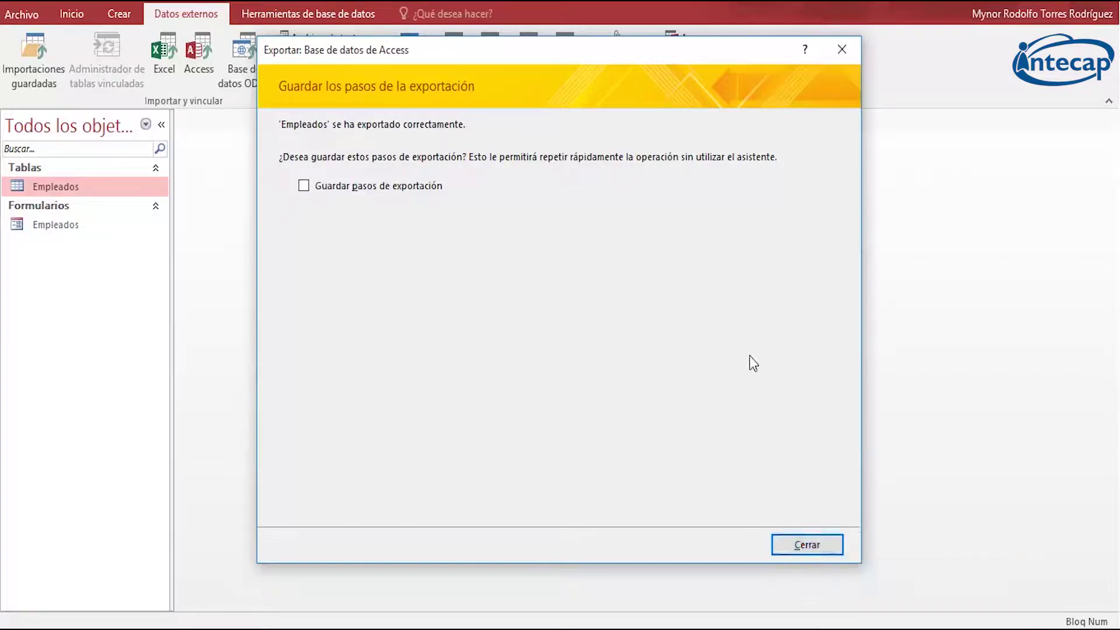
{"action": "left_click", "coordinate": [805, 546]}
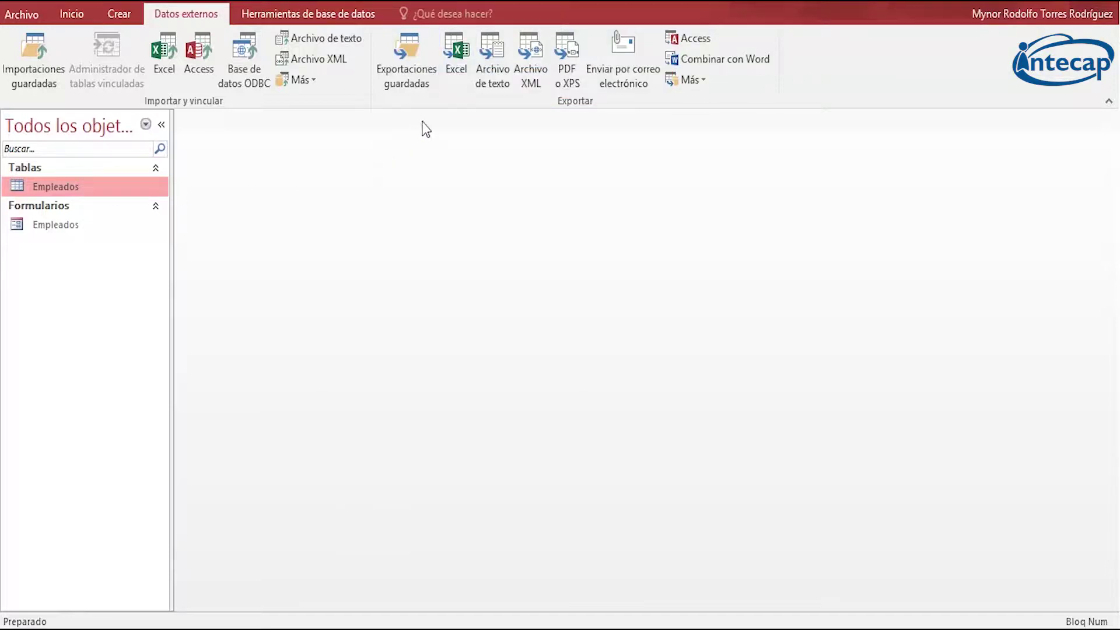
Export the Empleados table to the Excel workbook Empleados.xlsx with formatting and layout, opening the file on completion
{"action": "left_click", "coordinate": [456, 59]}
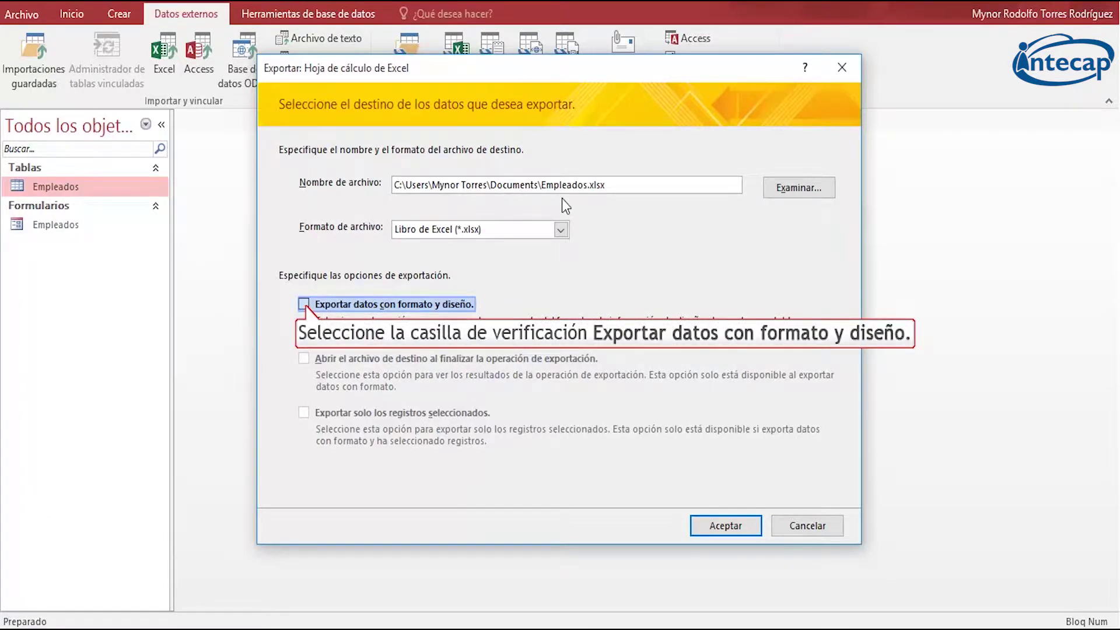
{"action": "left_click", "coordinate": [304, 304]}
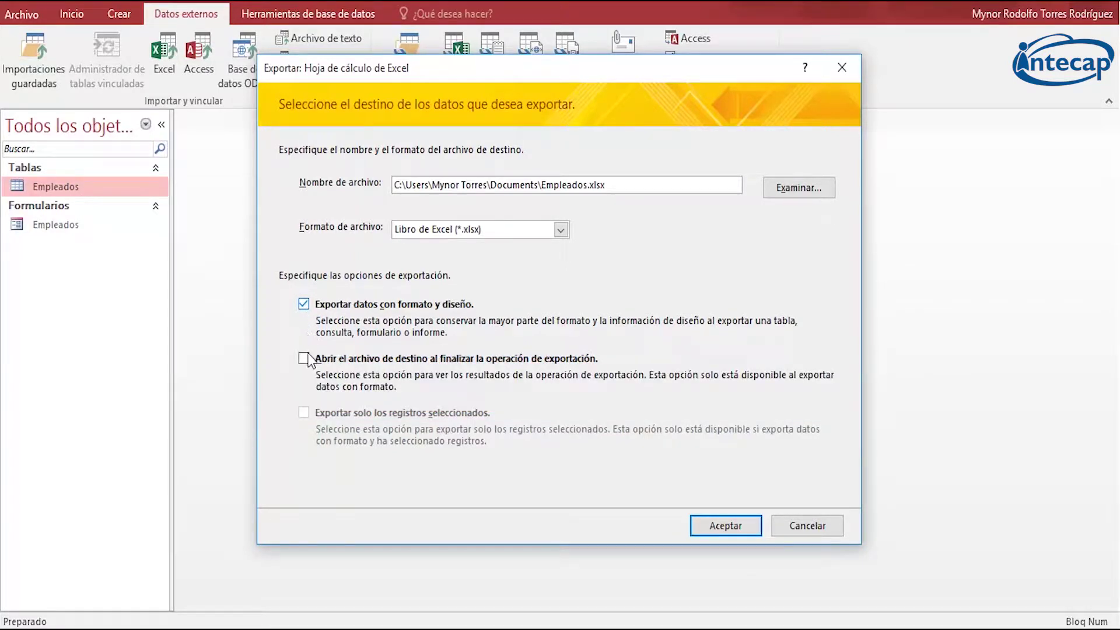
{"action": "left_click", "coordinate": [308, 361]}
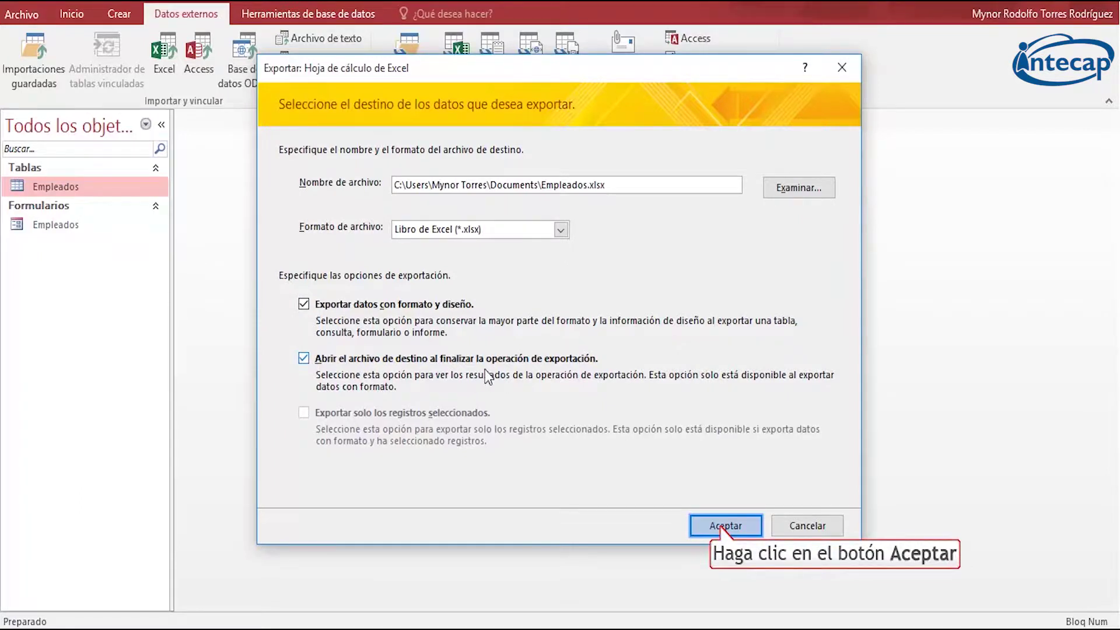
{"action": "left_click", "coordinate": [719, 526]}
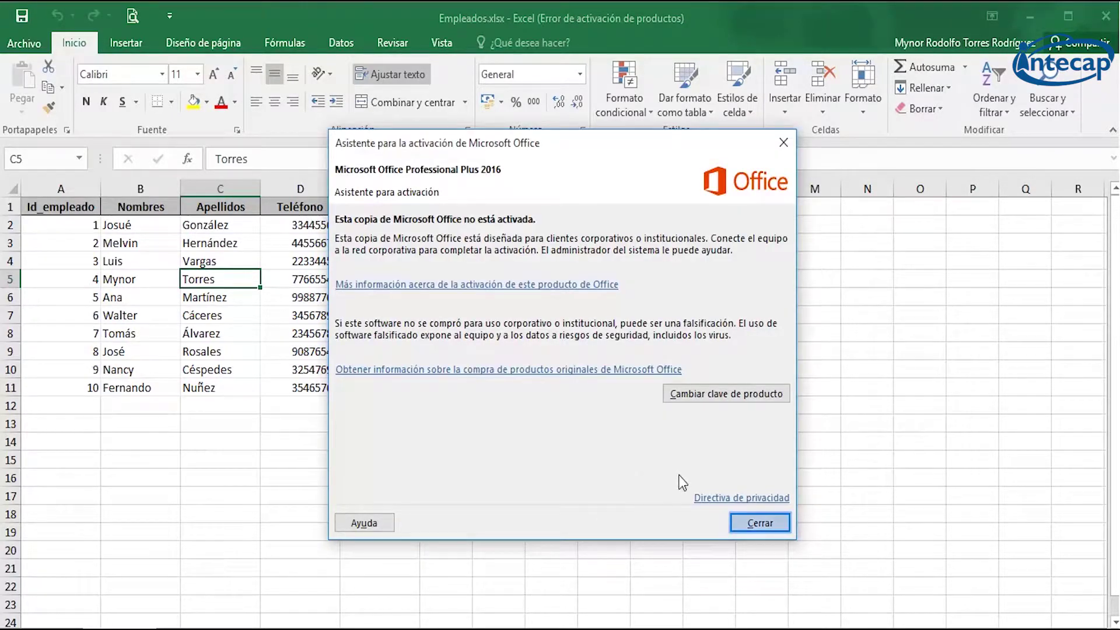
Dismiss the Office activation notice, then return from Excel to Access and finish the export without saving its steps
{"action": "left_click", "coordinate": [761, 523]}
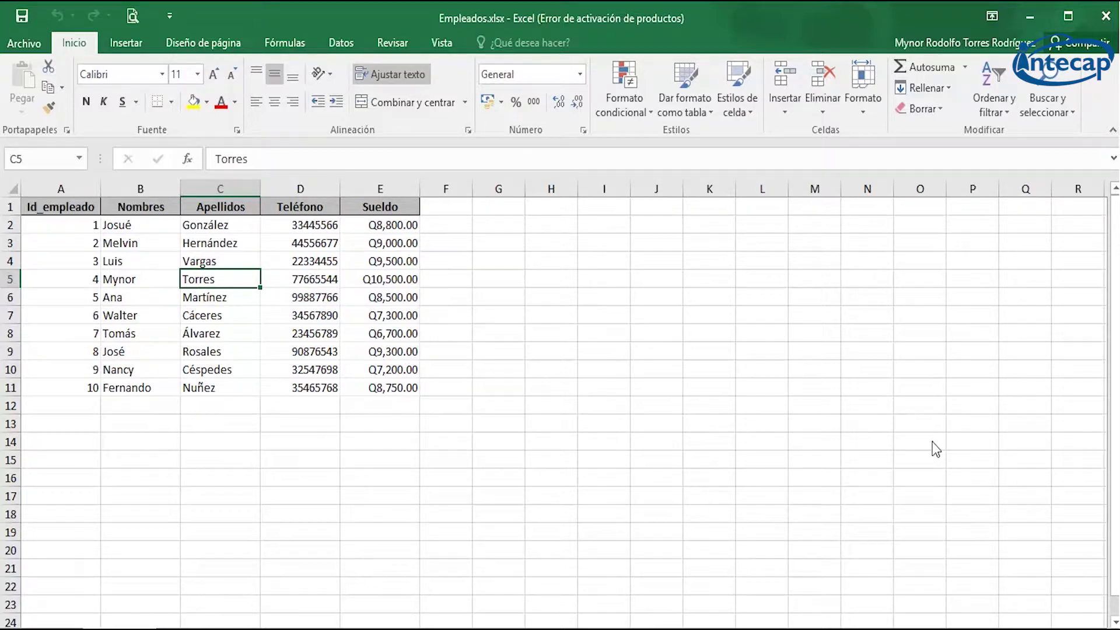
{"action": "left_click", "coordinate": [1030, 23]}
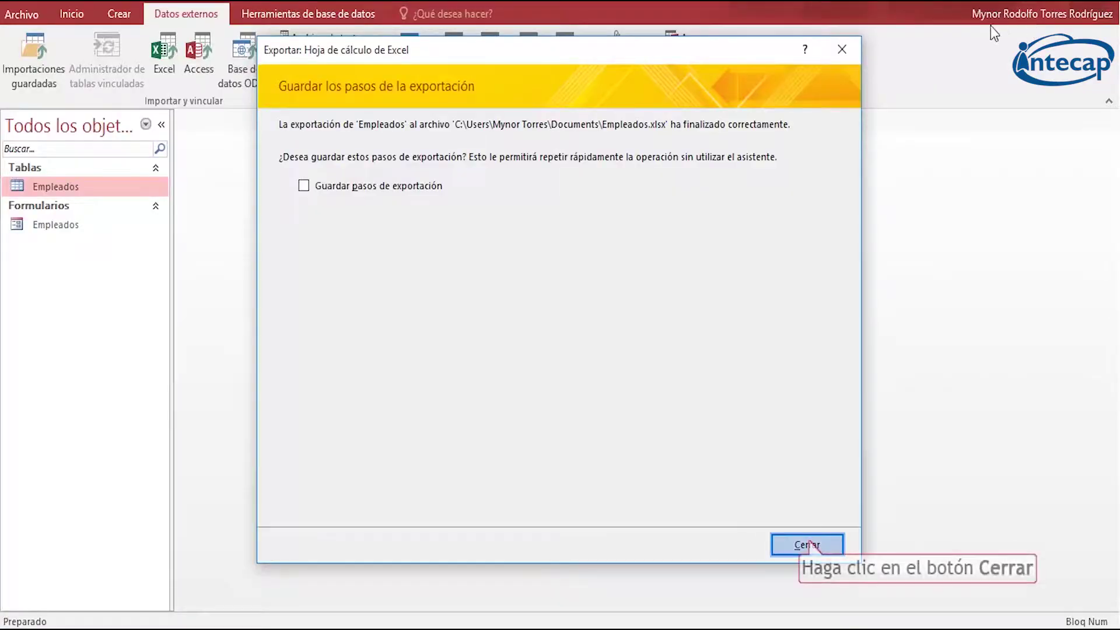
{"action": "left_click", "coordinate": [809, 545]}
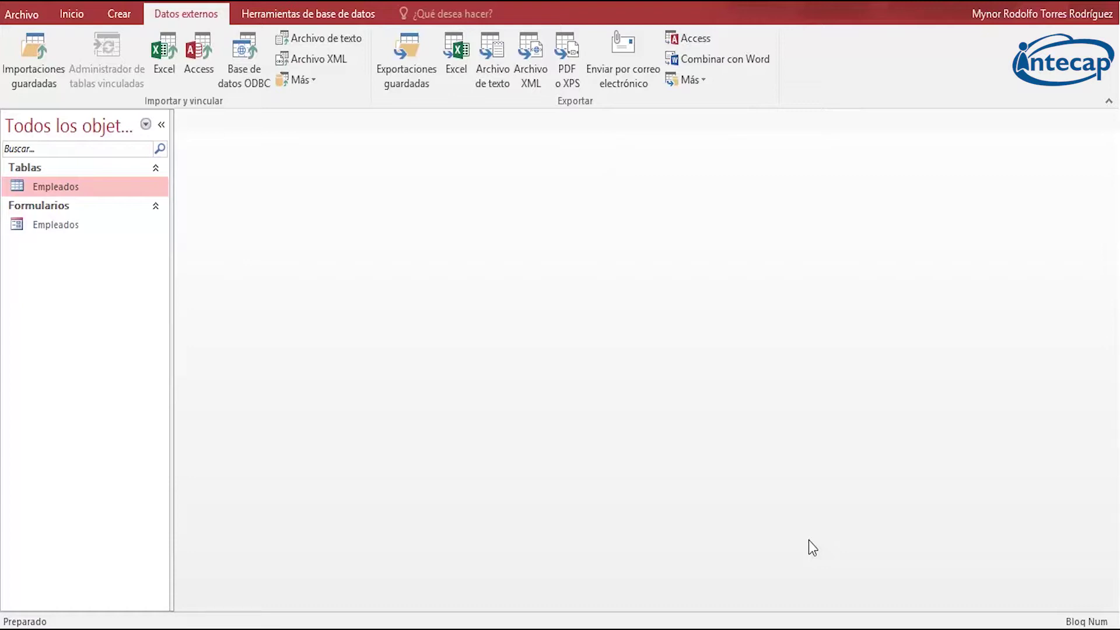
{"action": "key", "text": "F2"}
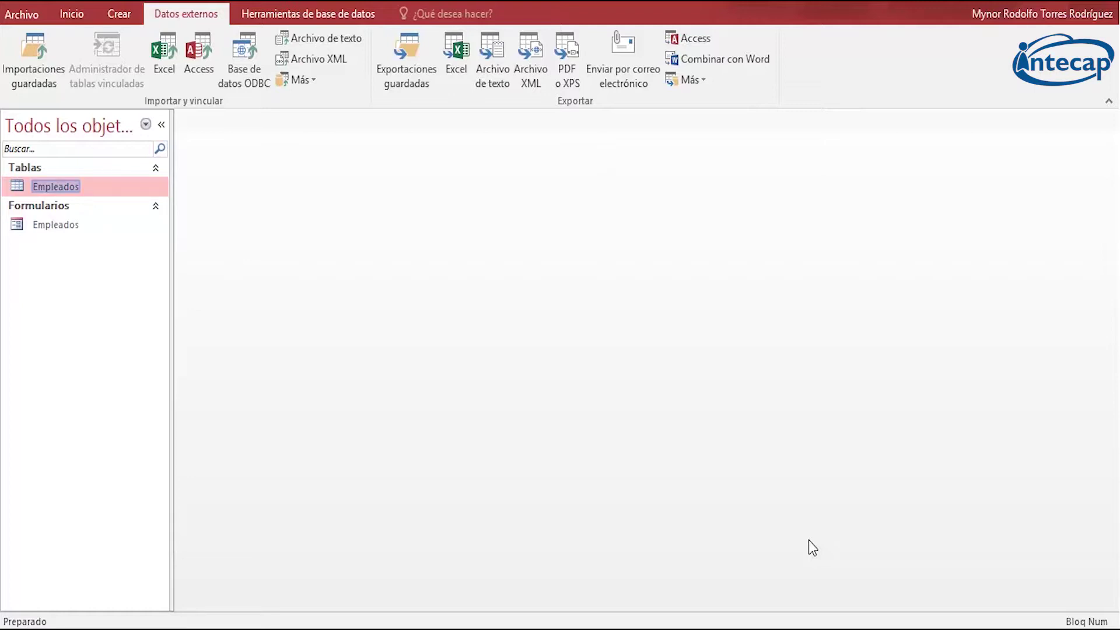
{"action": "key", "text": "Escape"}
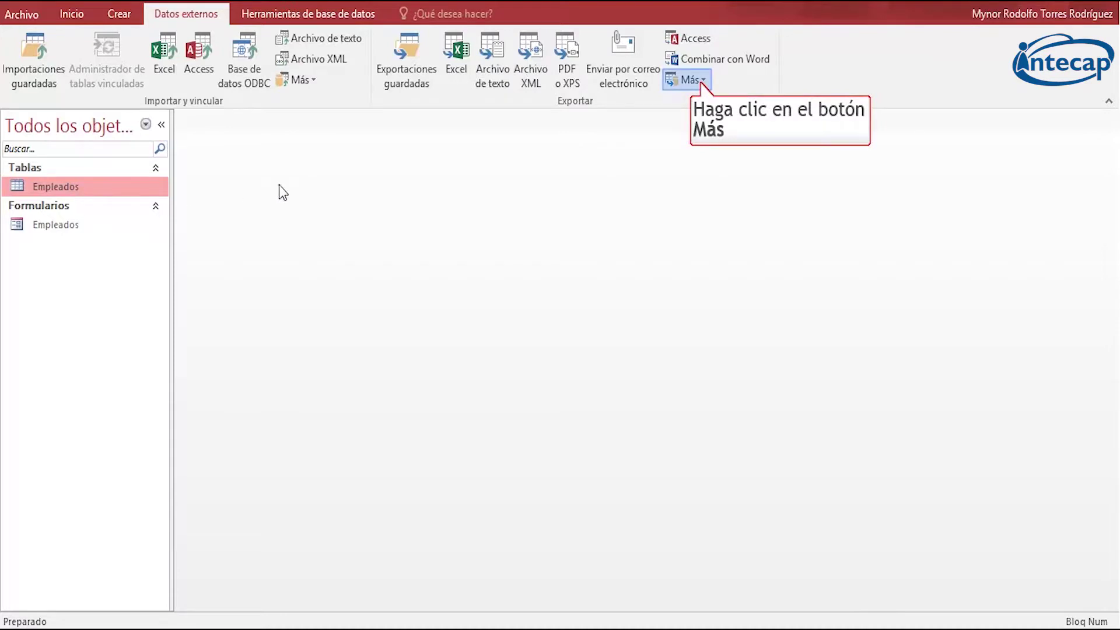
Export the Empleados table to Empleados.html with formatting, opening on completion and default encoding, without saving the export steps
{"action": "left_click", "coordinate": [701, 83]}
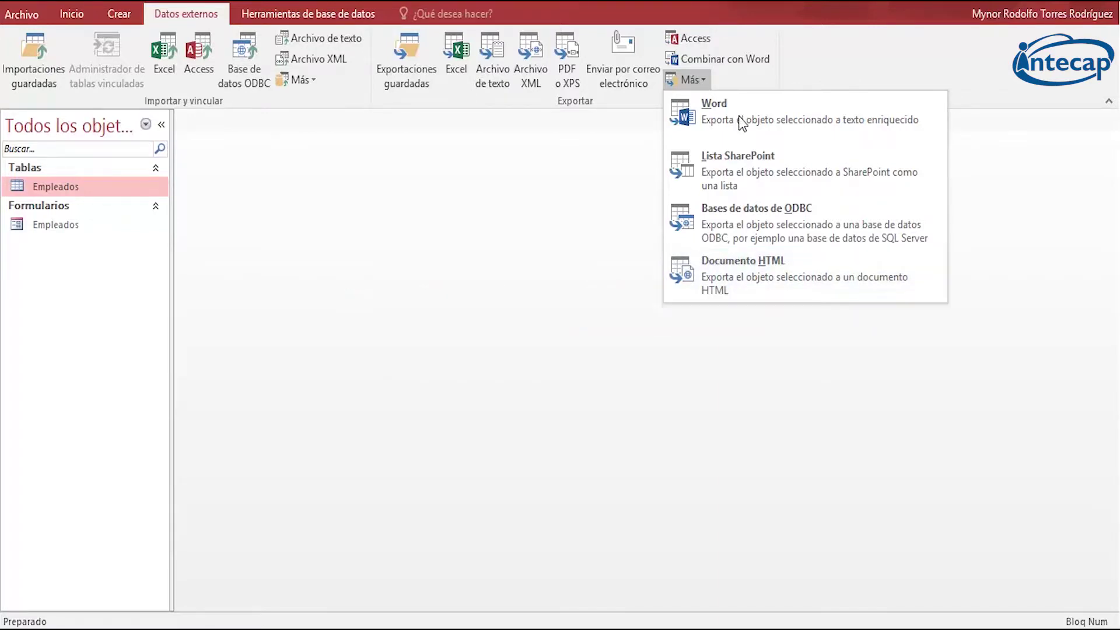
{"action": "left_click", "coordinate": [763, 284]}
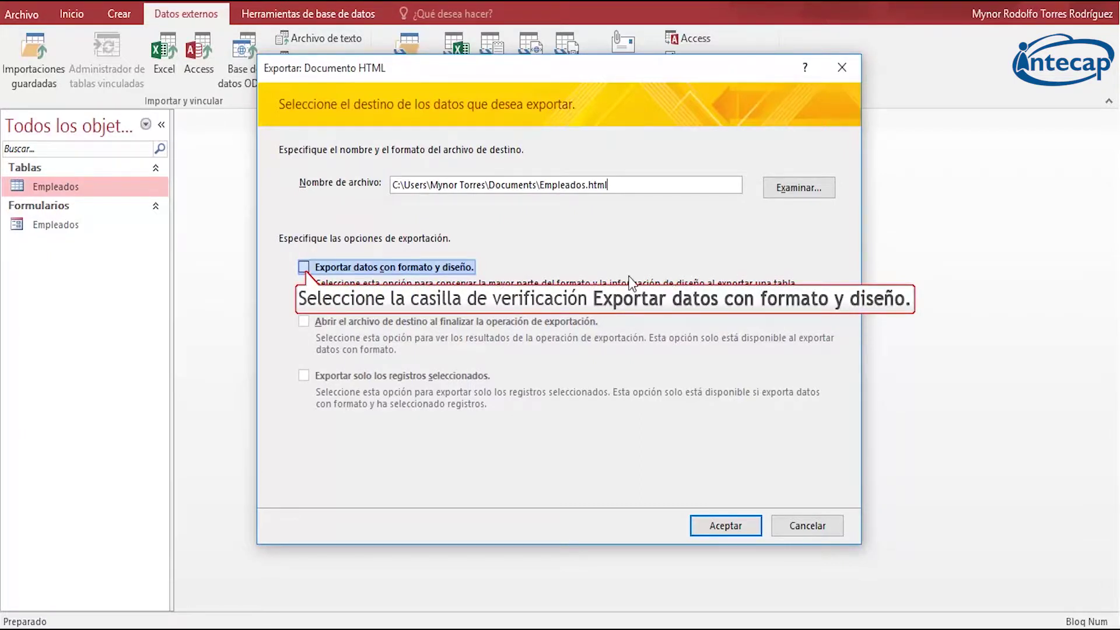
{"action": "left_click", "coordinate": [303, 267]}
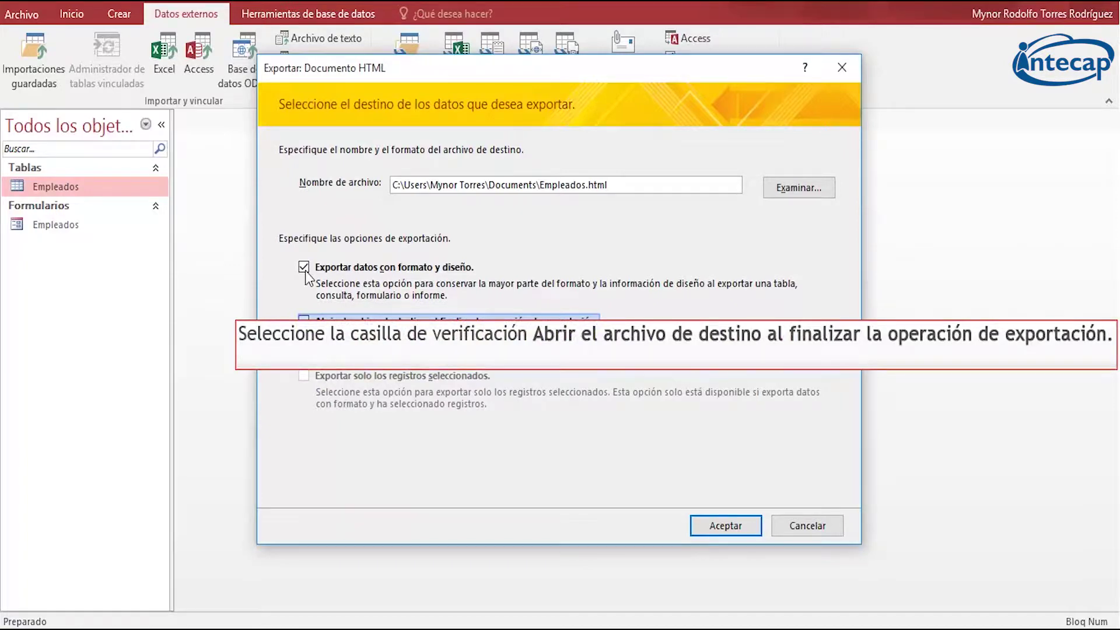
{"action": "left_click", "coordinate": [304, 321]}
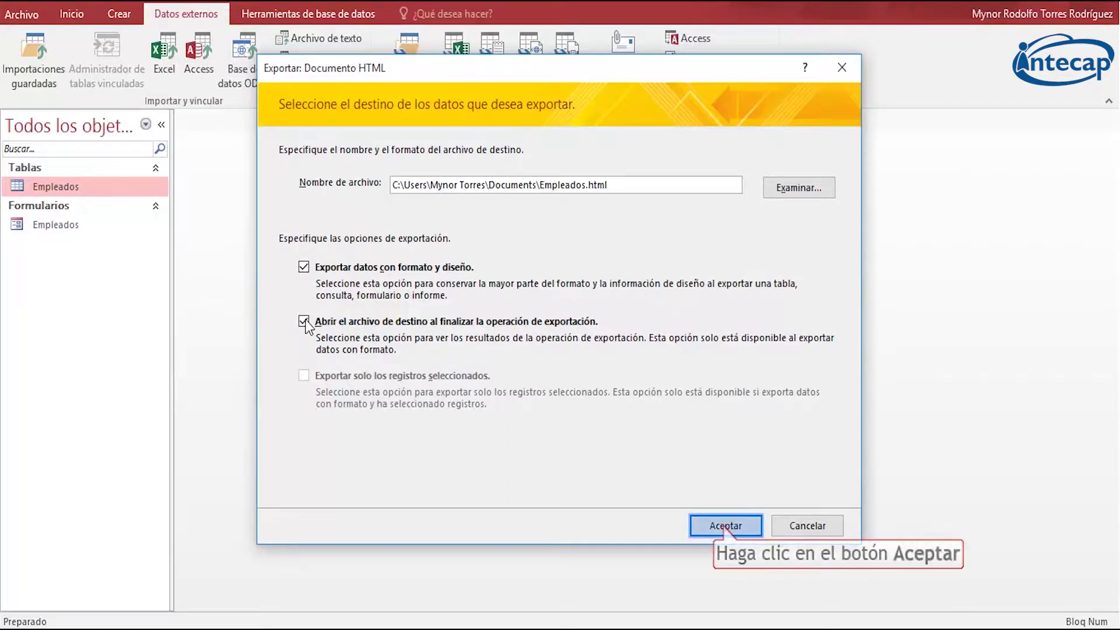
{"action": "left_click", "coordinate": [725, 526]}
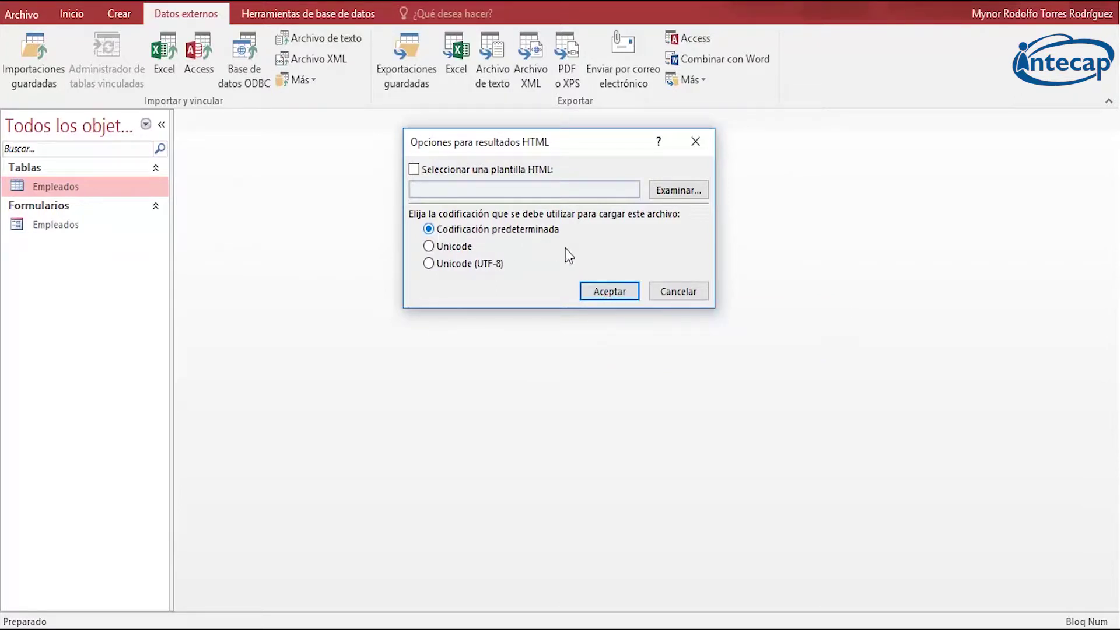
{"action": "left_click", "coordinate": [607, 294]}
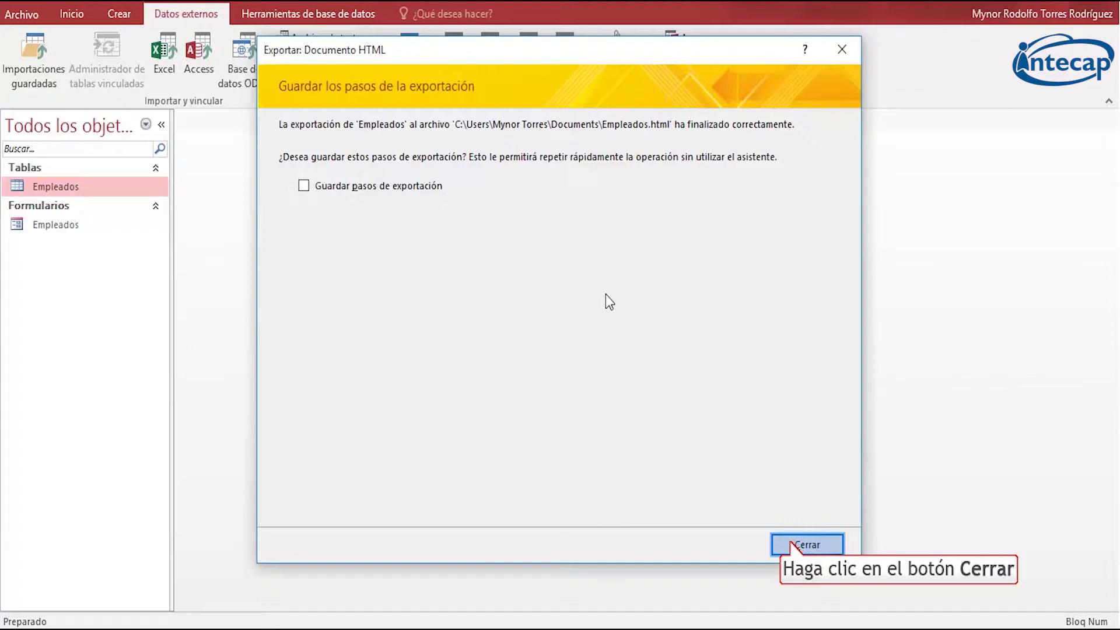
{"action": "left_click", "coordinate": [791, 544]}
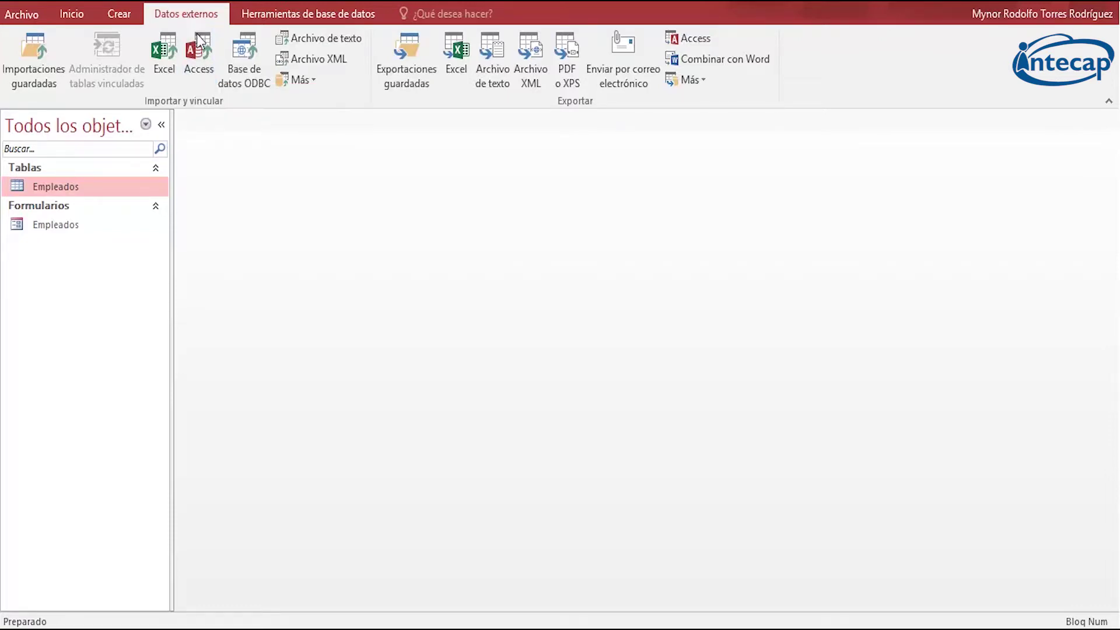
Start importing objects from the Access database Corporación.accdb in Documentos into the current database
{"action": "left_click", "coordinate": [199, 64]}
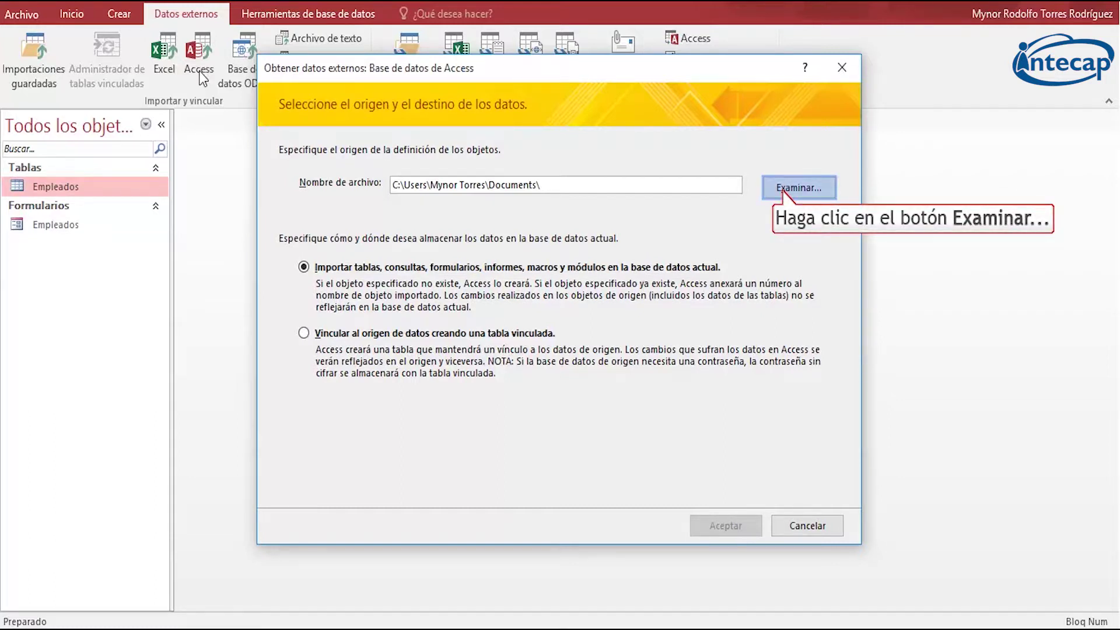
{"action": "left_click", "coordinate": [782, 190]}
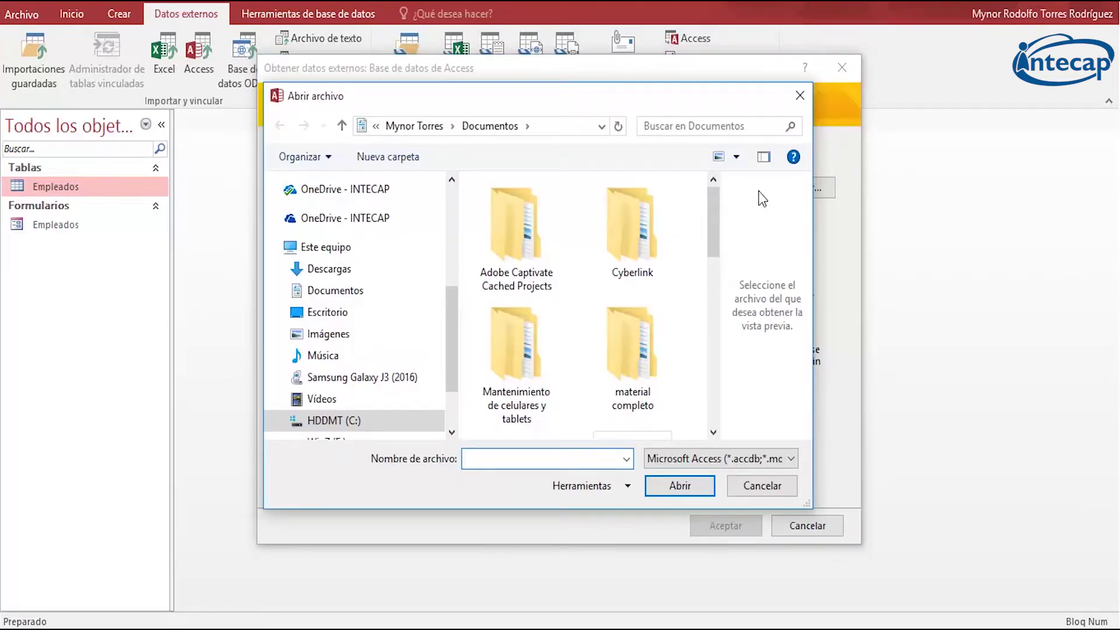
{"action": "left_click_drag", "start_coordinate": [718, 229], "coordinate": [706, 403]}
{"action": "left_click", "coordinate": [523, 388]}
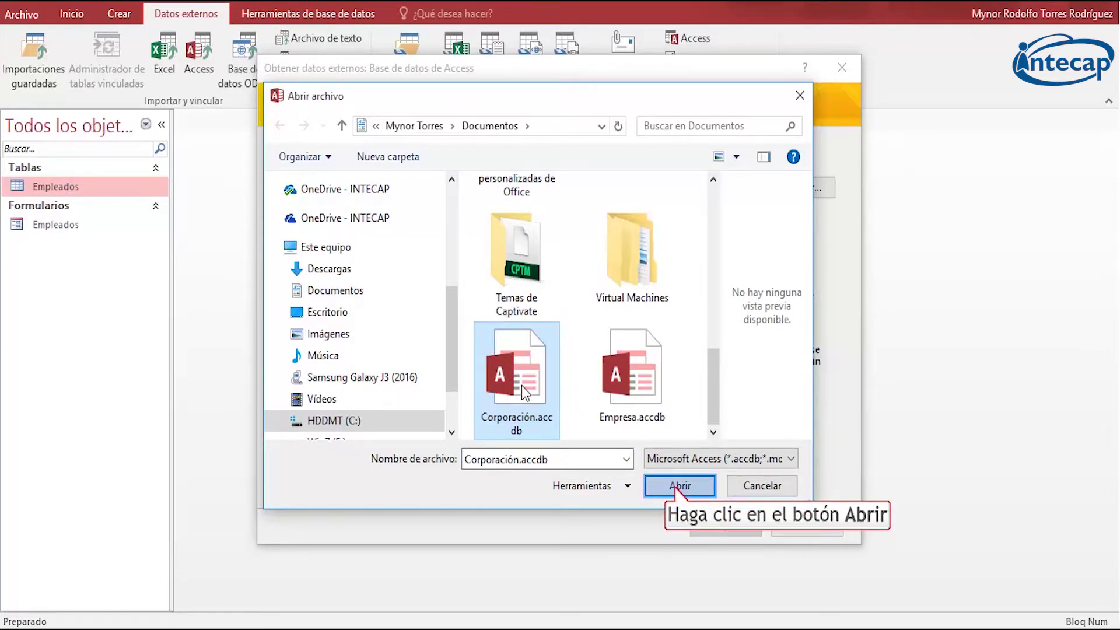
{"action": "left_click", "coordinate": [676, 490]}
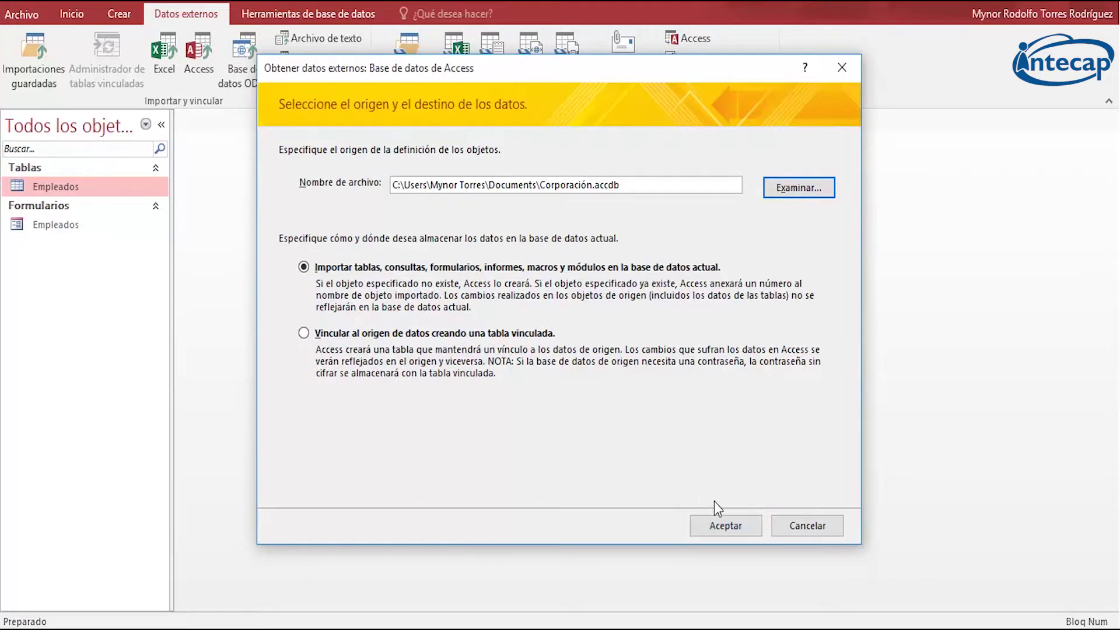
{"action": "left_click", "coordinate": [721, 521]}
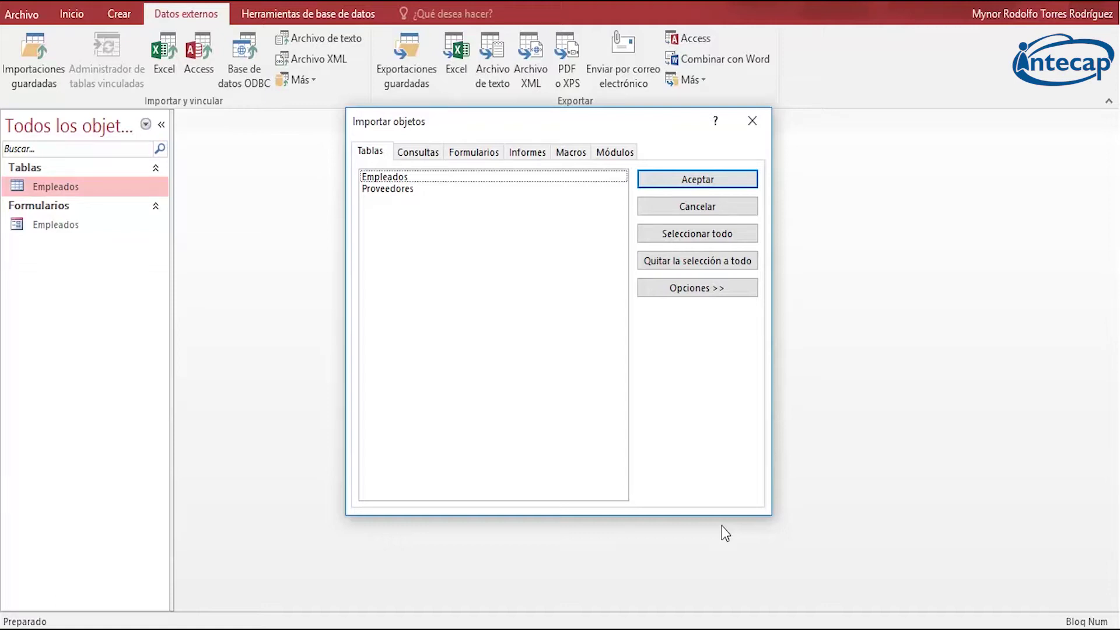
Import the Proveedores table without saving the import steps, and open it to view its records
{"action": "key", "text": "Down"}
{"action": "left_click", "coordinate": [393, 191]}
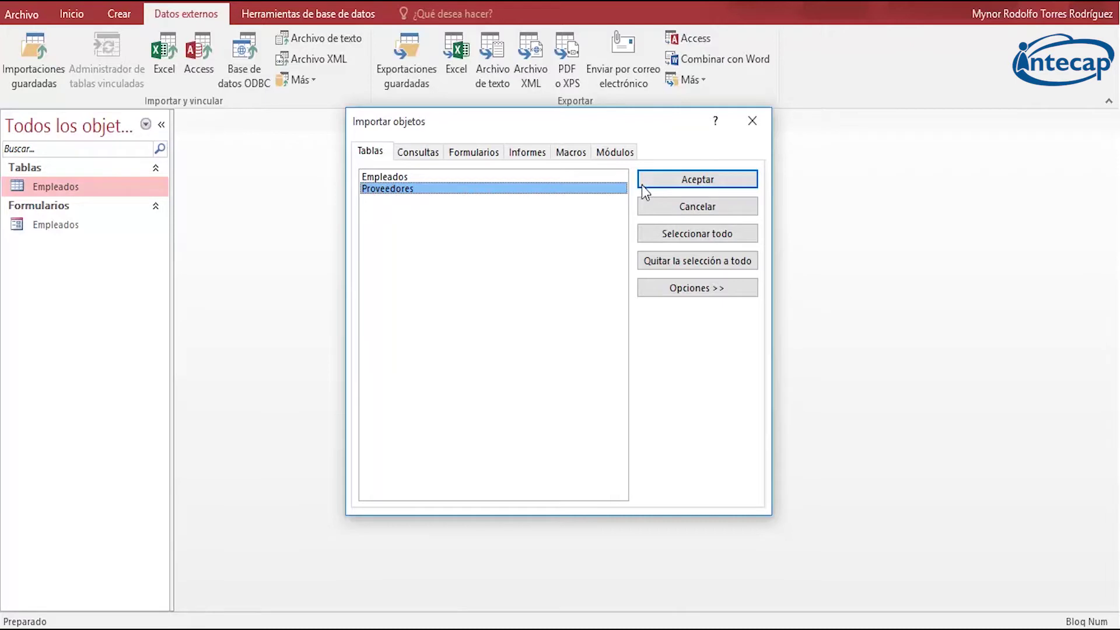
{"action": "left_click", "coordinate": [670, 183]}
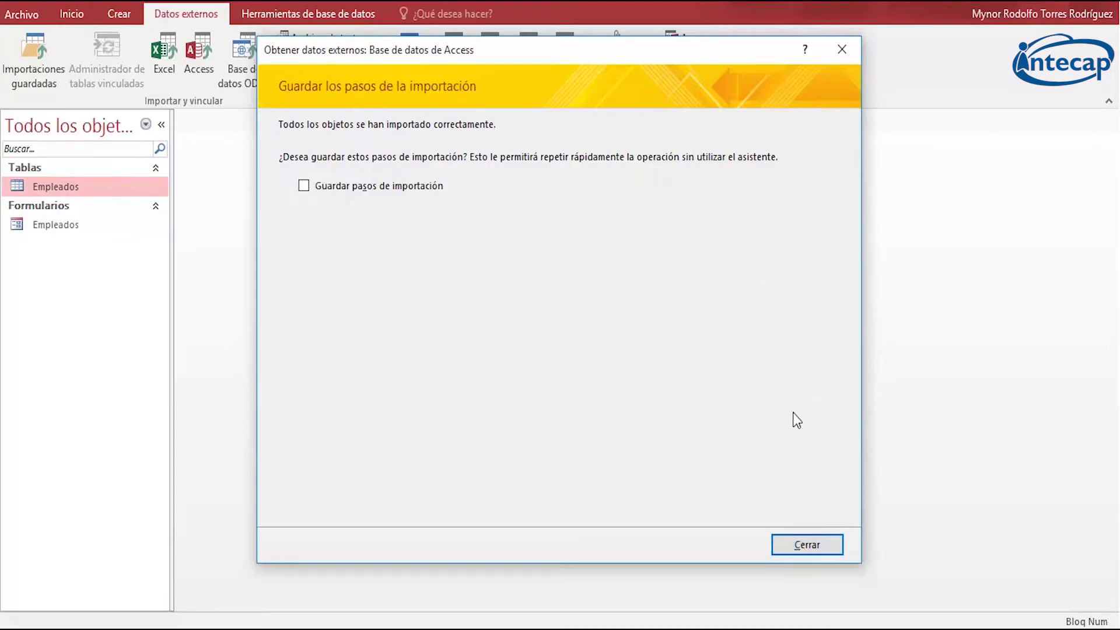
{"action": "left_click", "coordinate": [800, 547]}
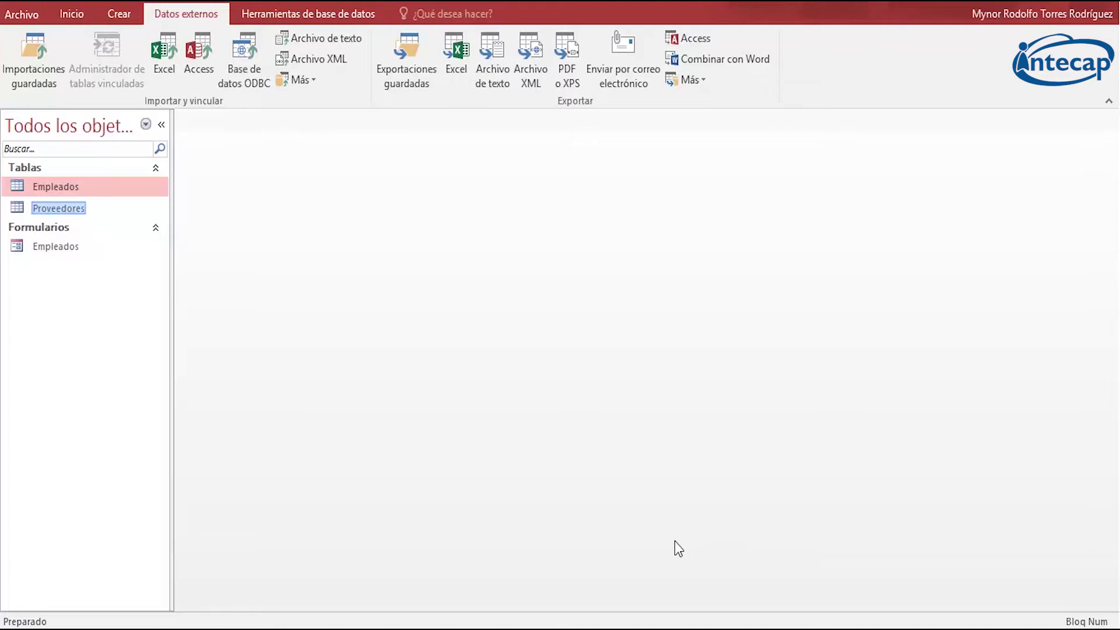
{"action": "left_click", "coordinate": [72, 210]}
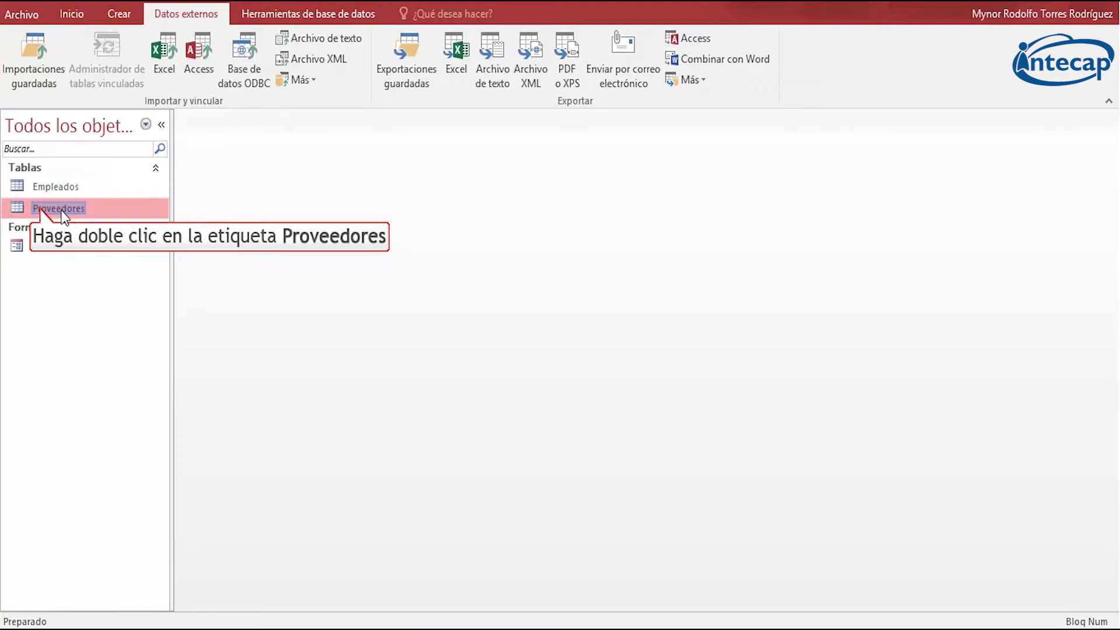
{"action": "double_click", "coordinate": [40, 208]}
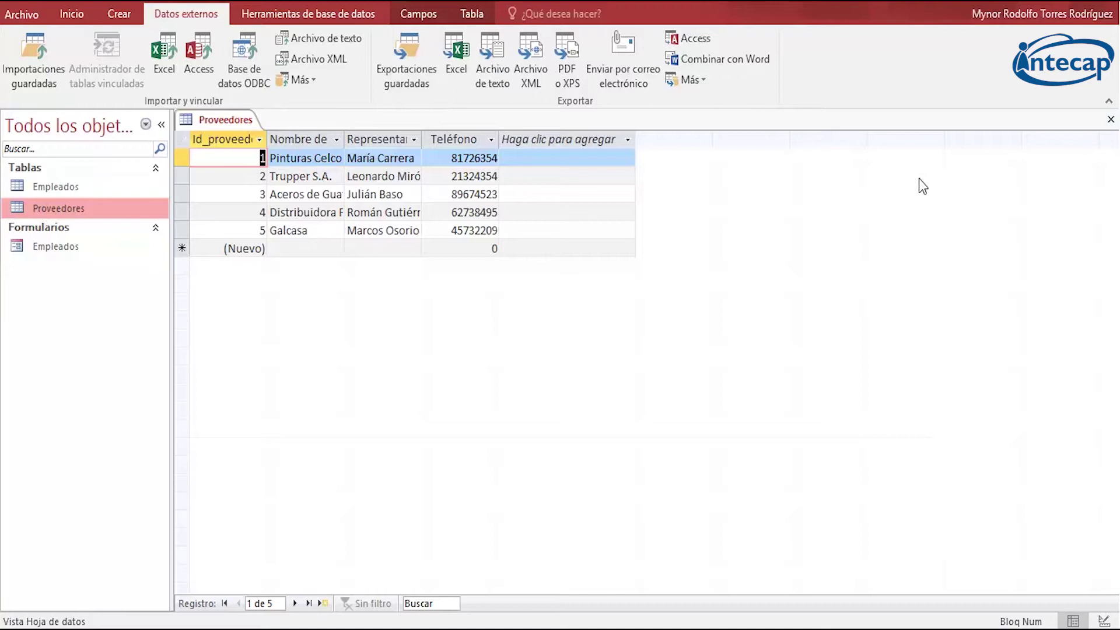
Close the Proveedores table and start importing the Excel workbook Partners.xlsx from Documentos into a new table of the current database
{"action": "left_click", "coordinate": [1111, 120]}
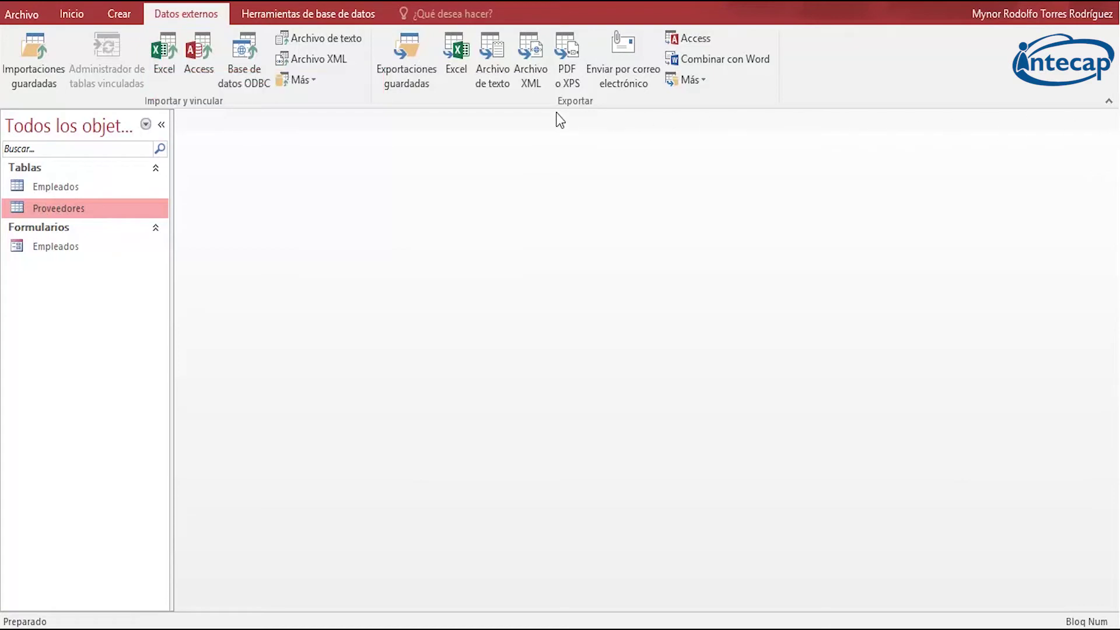
{"action": "left_click", "coordinate": [166, 63]}
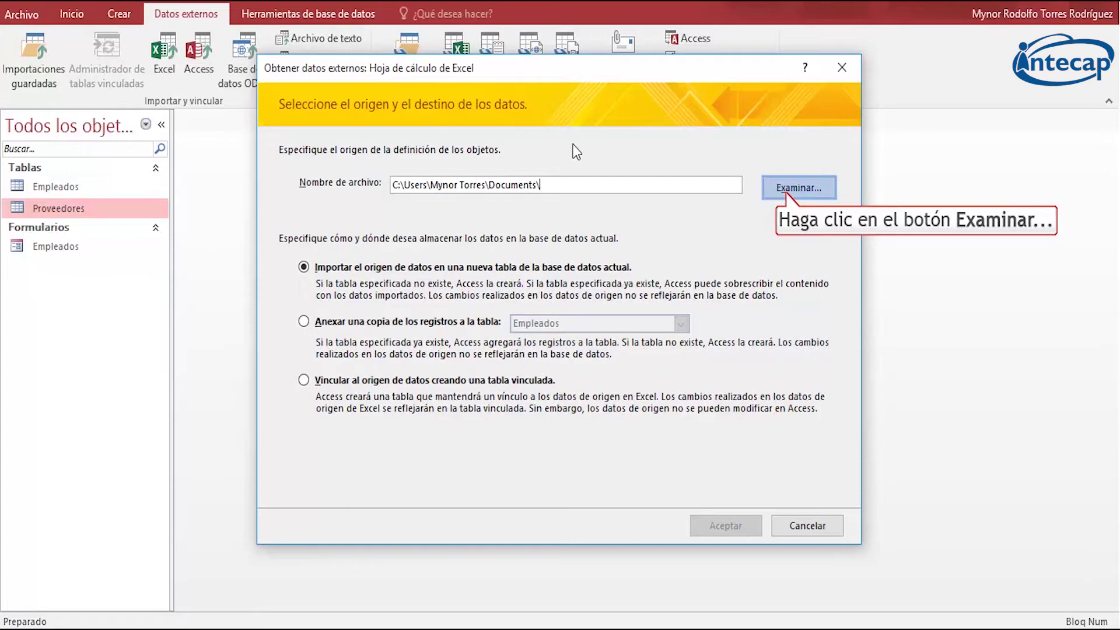
{"action": "left_click", "coordinate": [785, 190]}
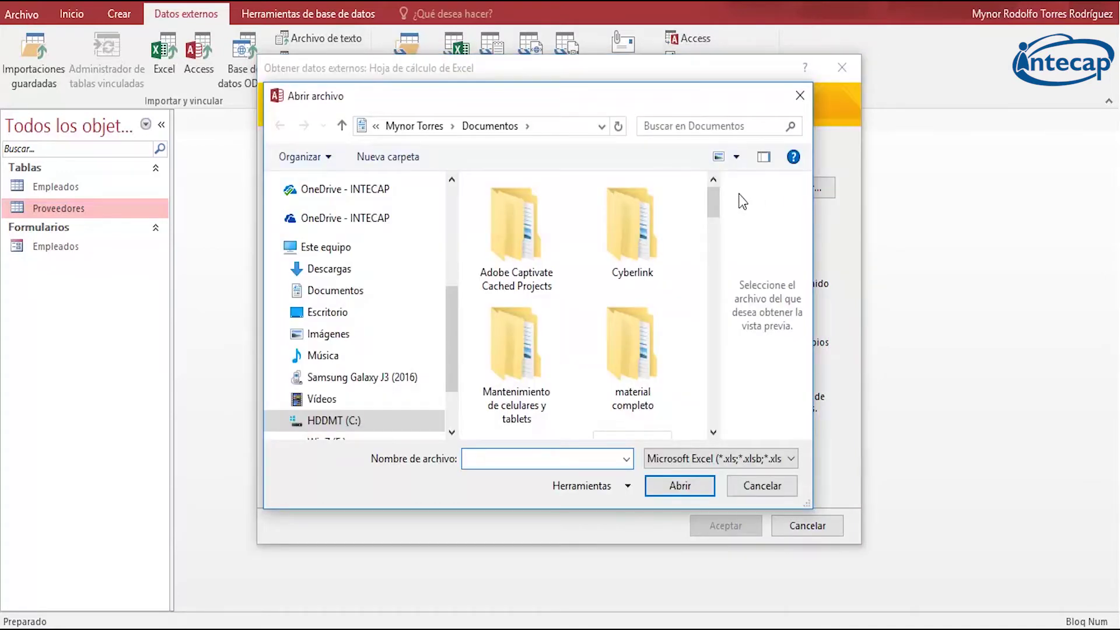
{"action": "left_click_drag", "start_coordinate": [709, 211], "coordinate": [722, 404]}
{"action": "left_click", "coordinate": [639, 259]}
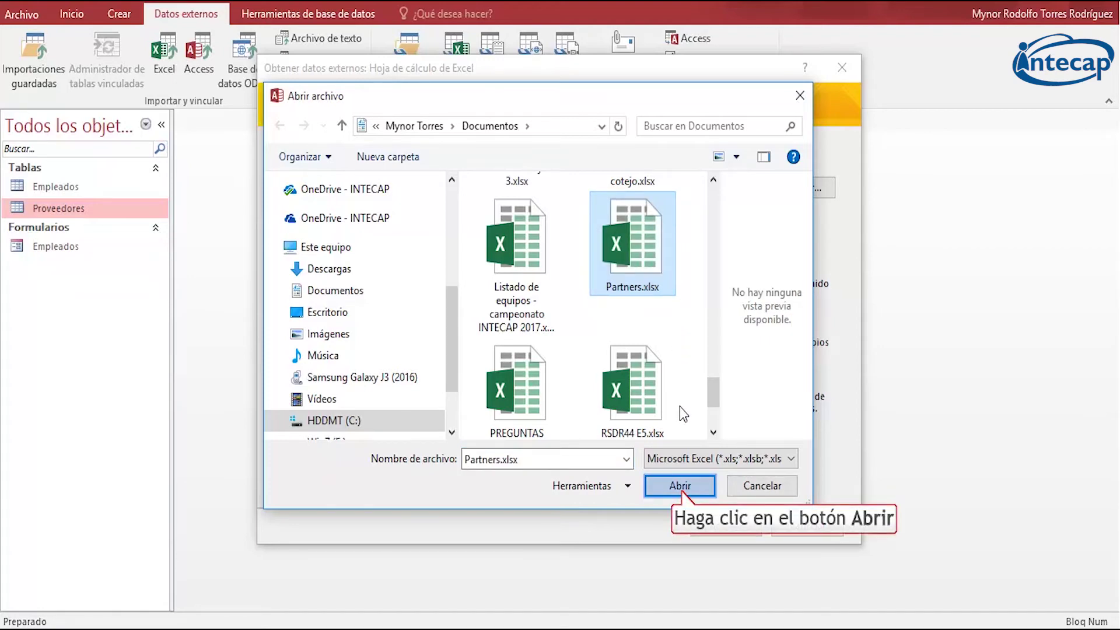
{"action": "left_click", "coordinate": [680, 487]}
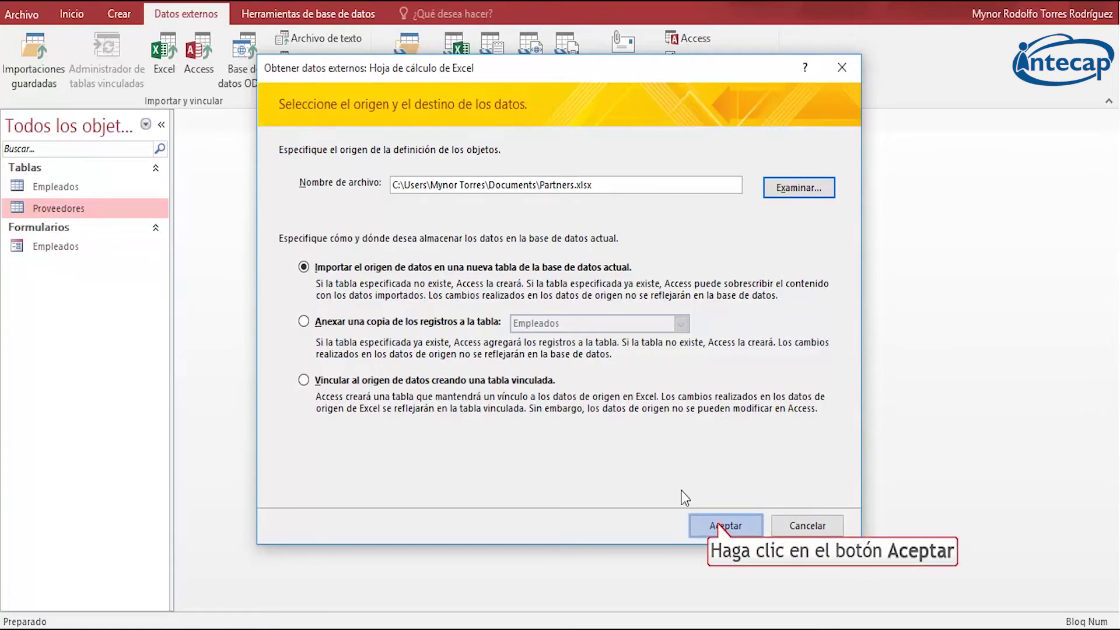
{"action": "left_click", "coordinate": [719, 519]}
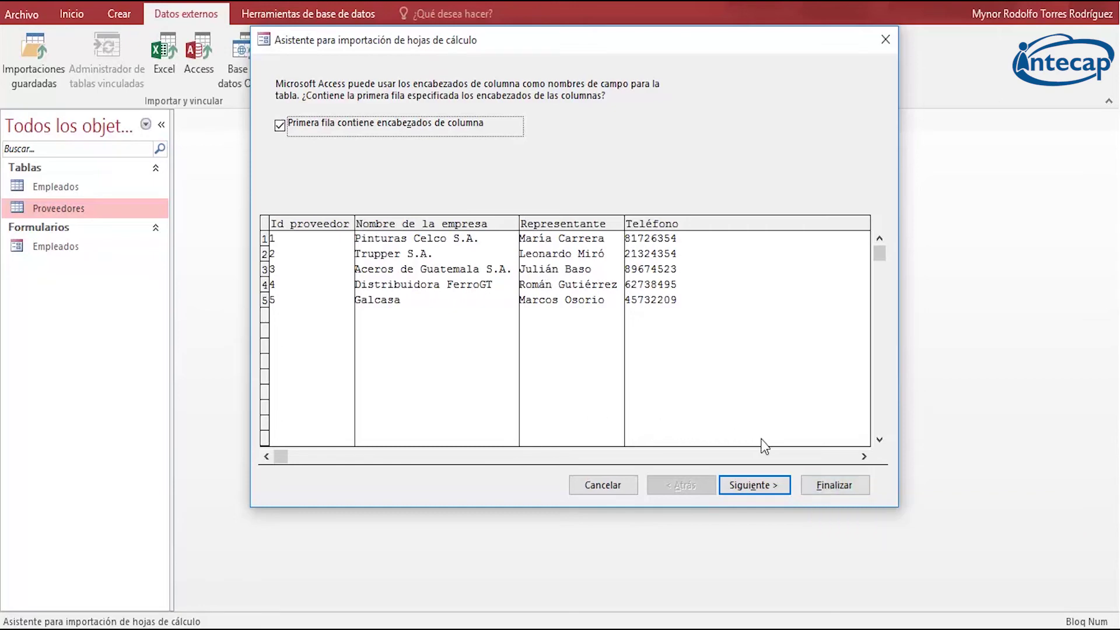
Finish the spreadsheet import with first-row column headings, overwriting the Proveedores table without saving the import steps, and open that table
{"action": "left_click", "coordinate": [825, 486]}
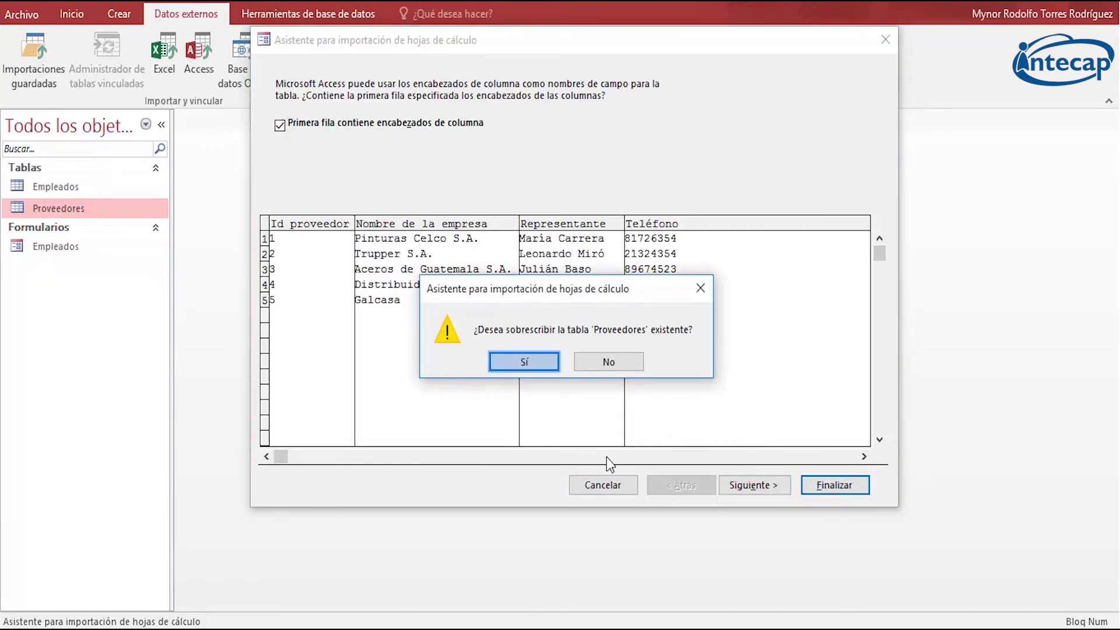
{"action": "left_click", "coordinate": [531, 362]}
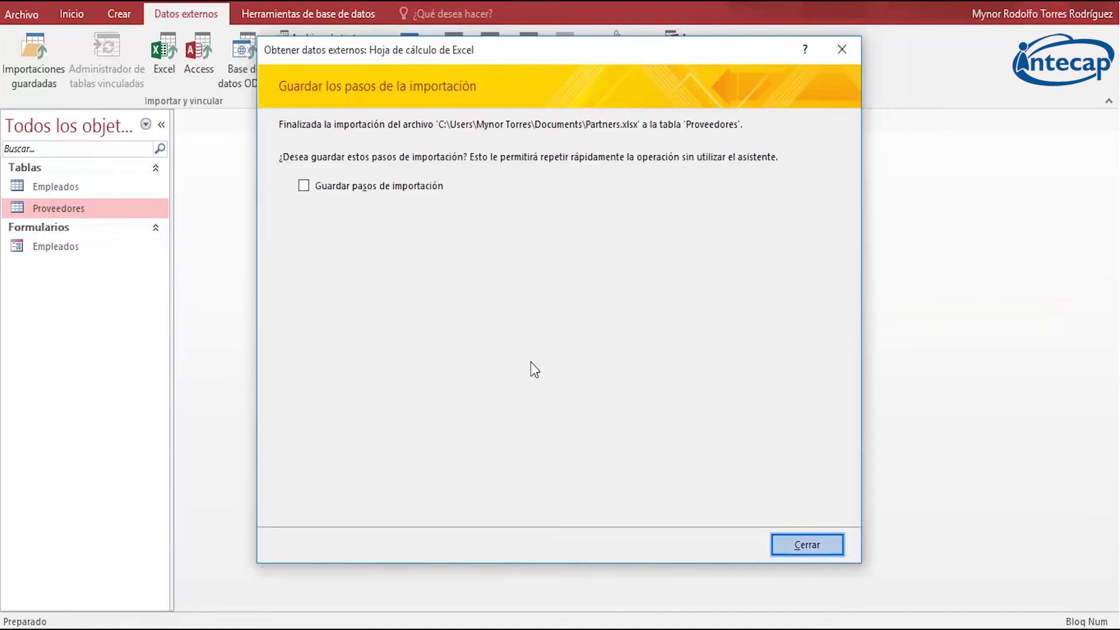
{"action": "left_click", "coordinate": [798, 544]}
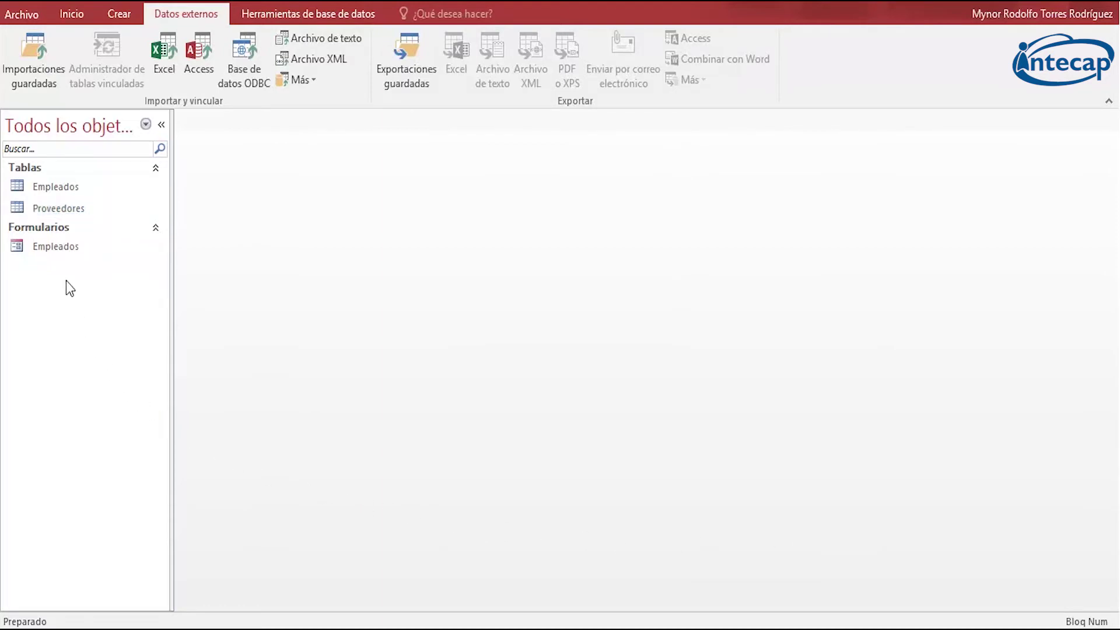
{"action": "double_click", "coordinate": [57, 212]}
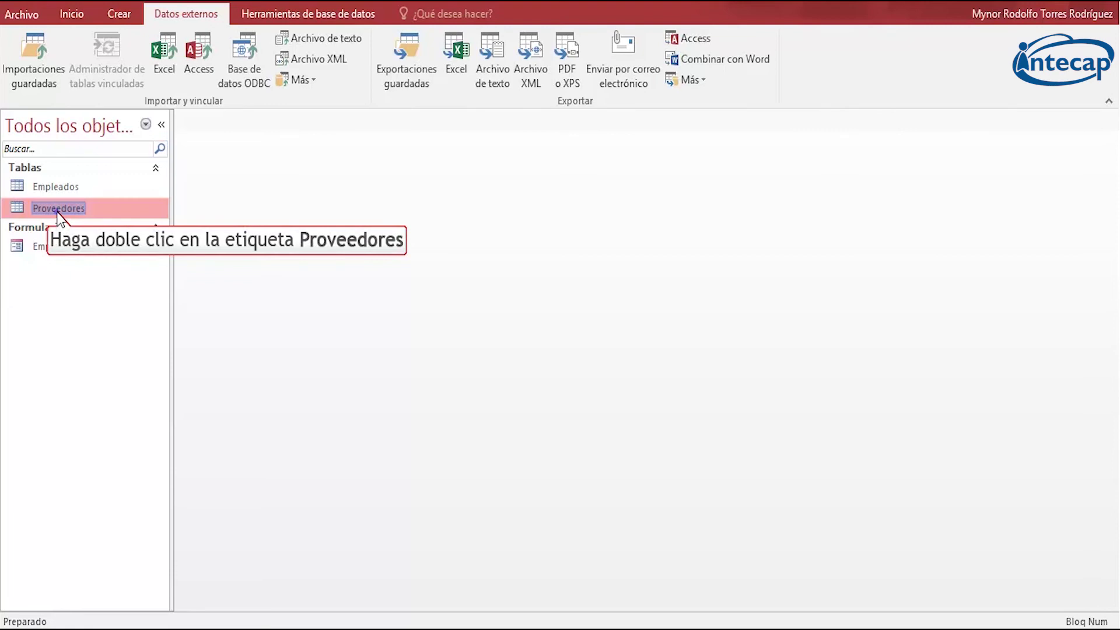
{"action": "double_click", "coordinate": [57, 212]}
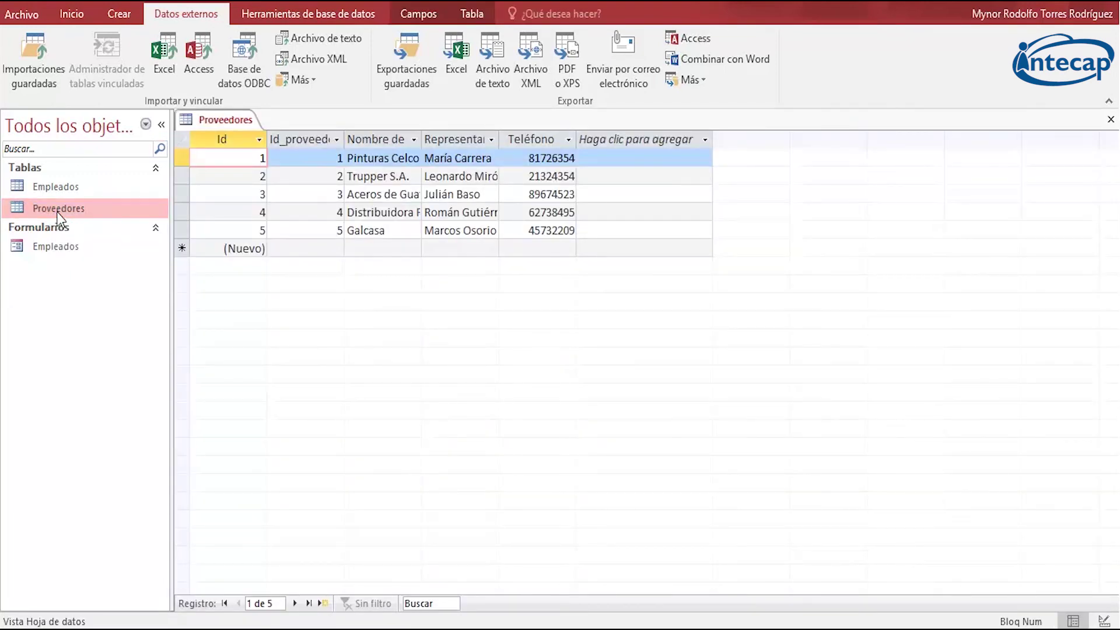